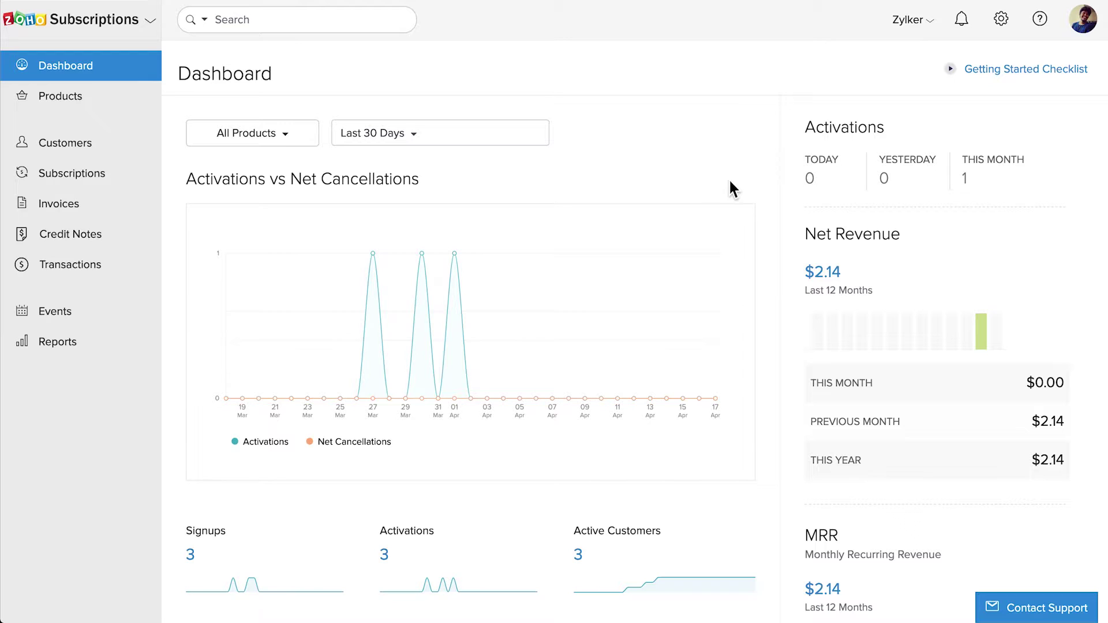
# - Go to Settings > Users & Roles and show the Roles tab listing Admin and Staff
pyautogui.click(1009, 20)
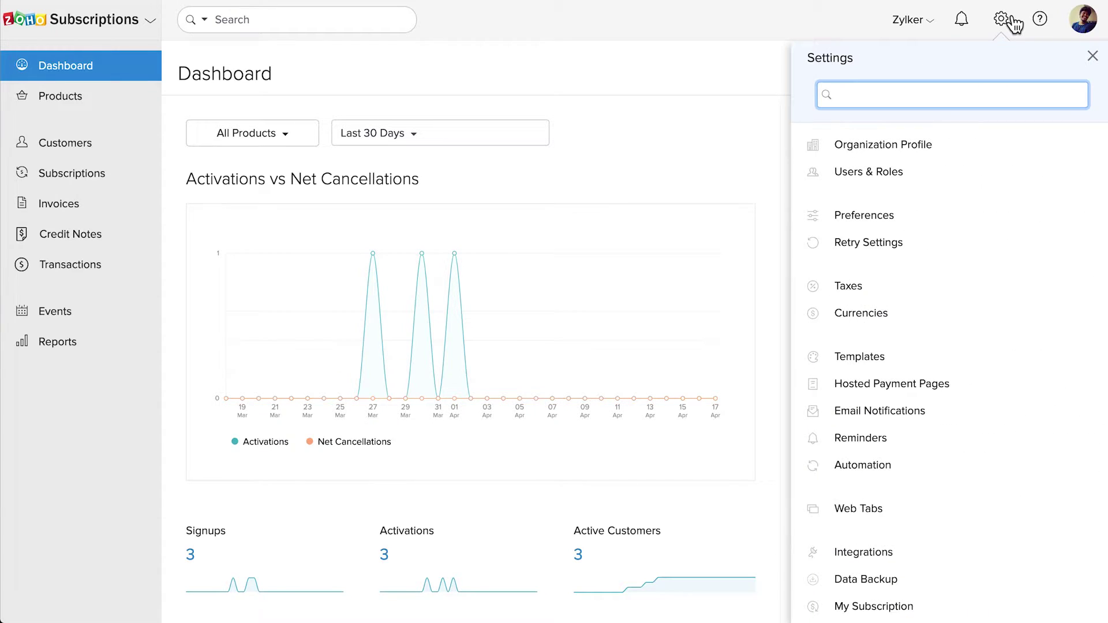
pyautogui.click(927, 179)
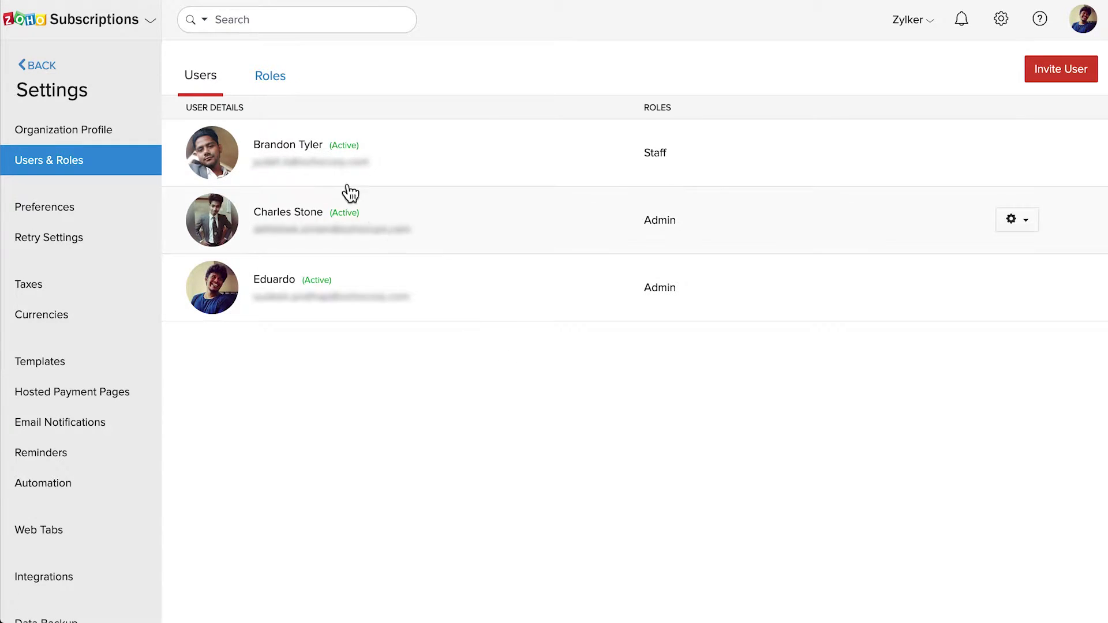
pyautogui.click(275, 80)
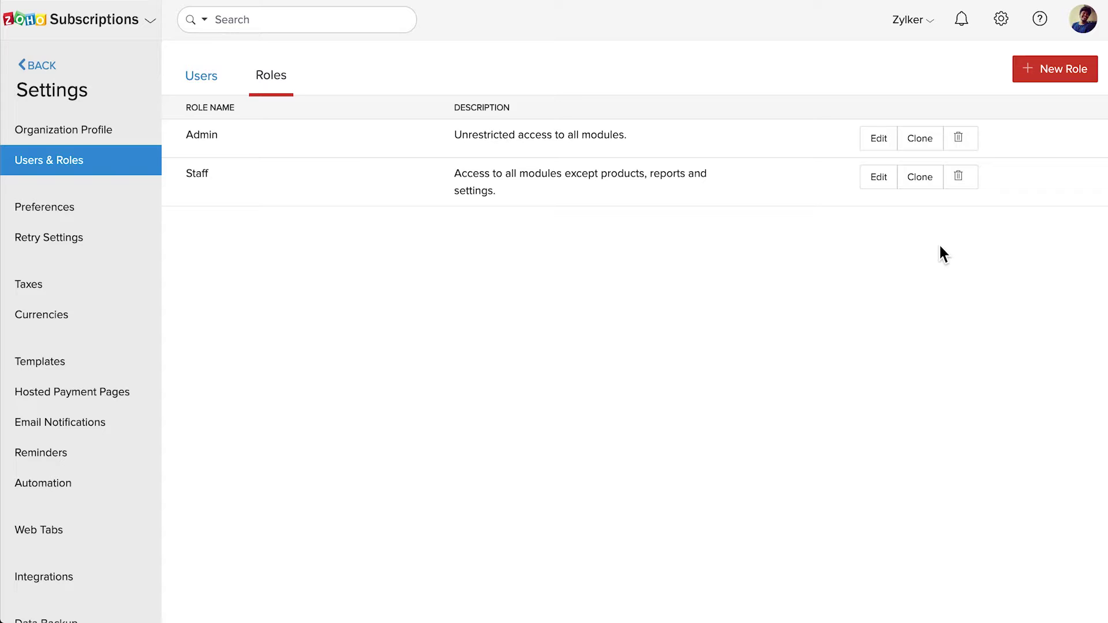
# - Create a new role named 'Manager' with the description 'Access to critical modules'
pyautogui.click(1077, 72)
pyautogui.write('M')
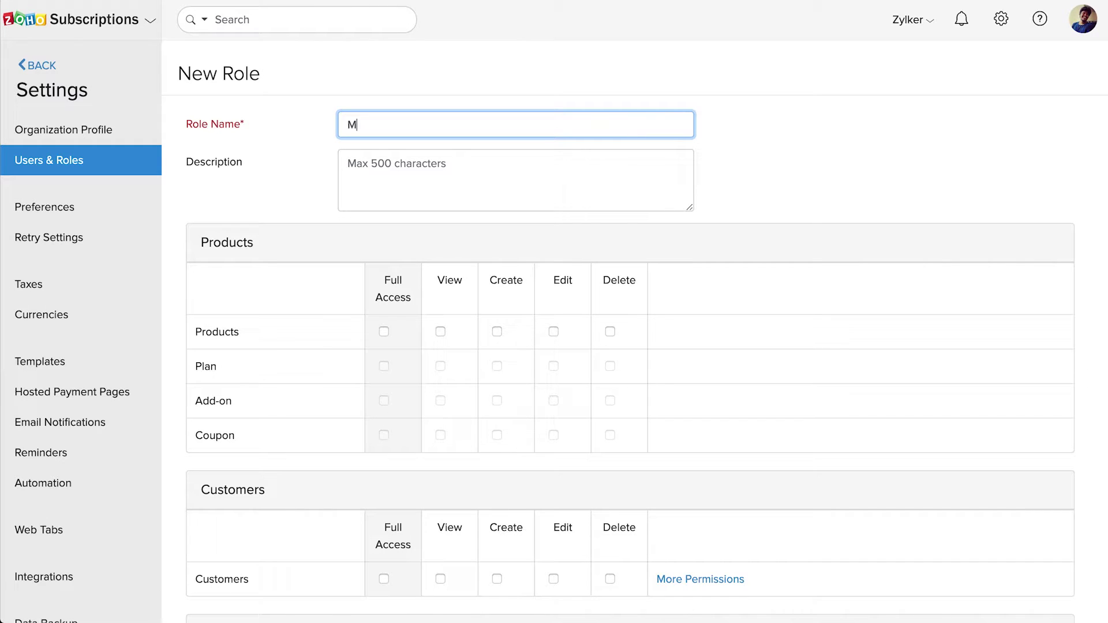
pyautogui.write('anager')
pyautogui.click(348, 163)
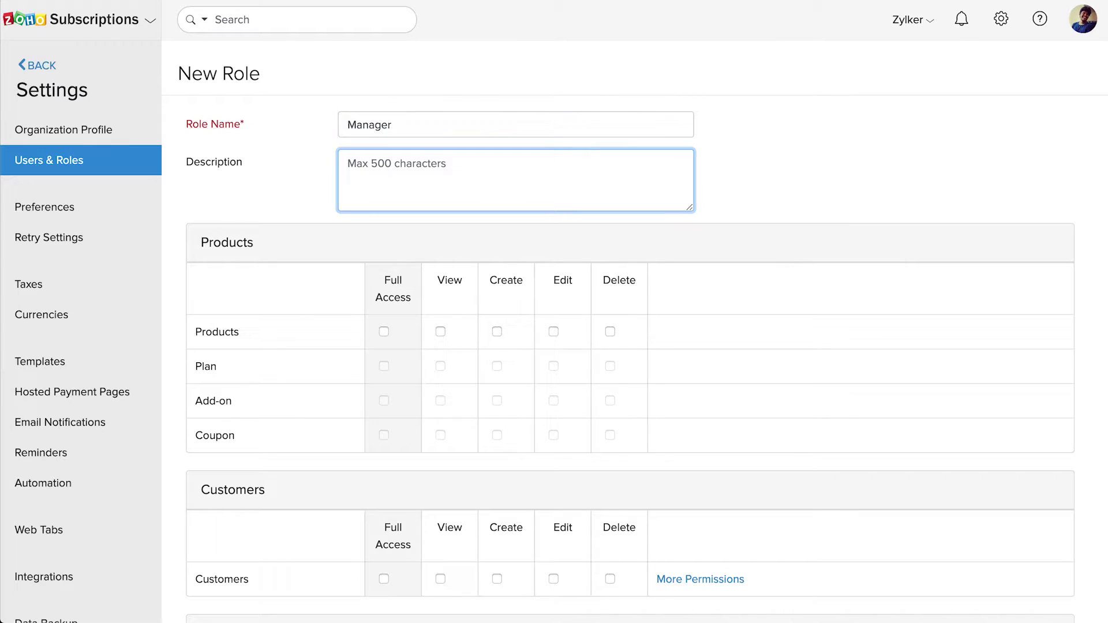
pyautogui.write('Access to critical modules')
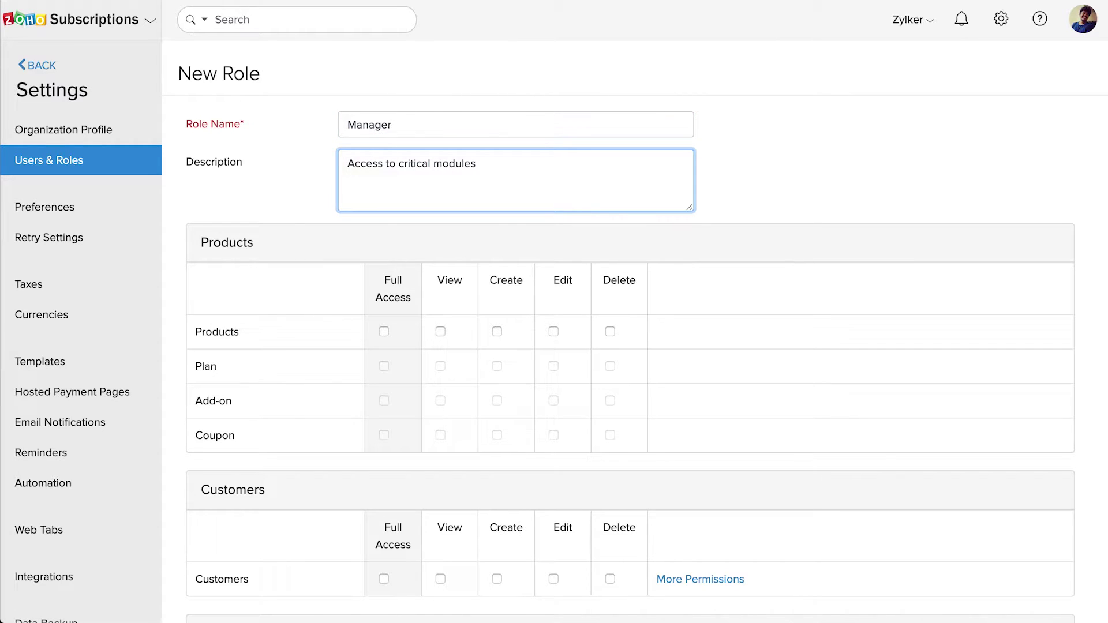
pyautogui.click(476, 241)
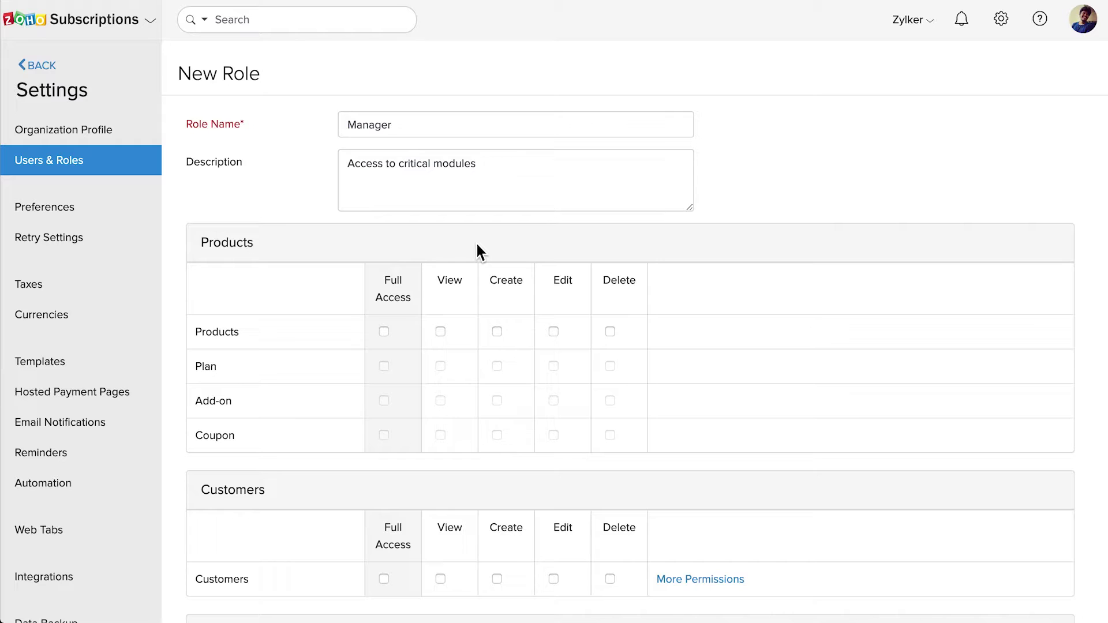
# - Give the role view, create, edit and delete on Products and full access to Plan
pyautogui.click(441, 333)
pyautogui.click(500, 334)
pyautogui.click(555, 335)
pyautogui.click(610, 333)
pyautogui.click(386, 369)
pyautogui.click(386, 371)
pyautogui.click(385, 367)
# - Allow view and create on Add-on, and view, create and edit on Coupon
pyautogui.click(440, 400)
pyautogui.click(497, 401)
pyautogui.click(440, 435)
pyautogui.click(497, 436)
pyautogui.click(553, 435)
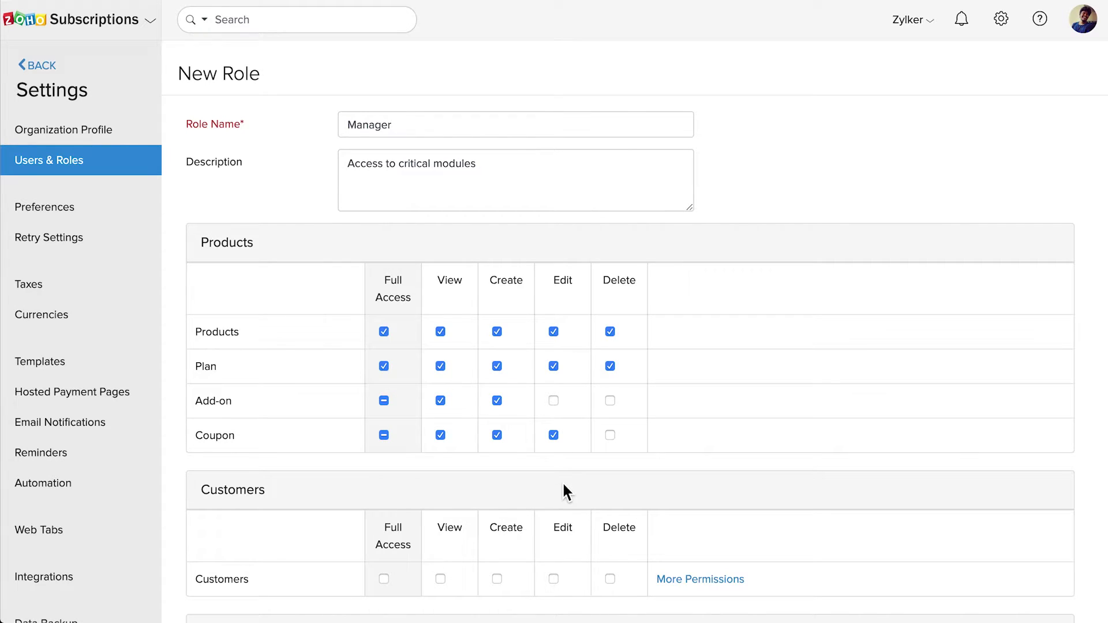
pyautogui.scroll(-3, 563, 484)
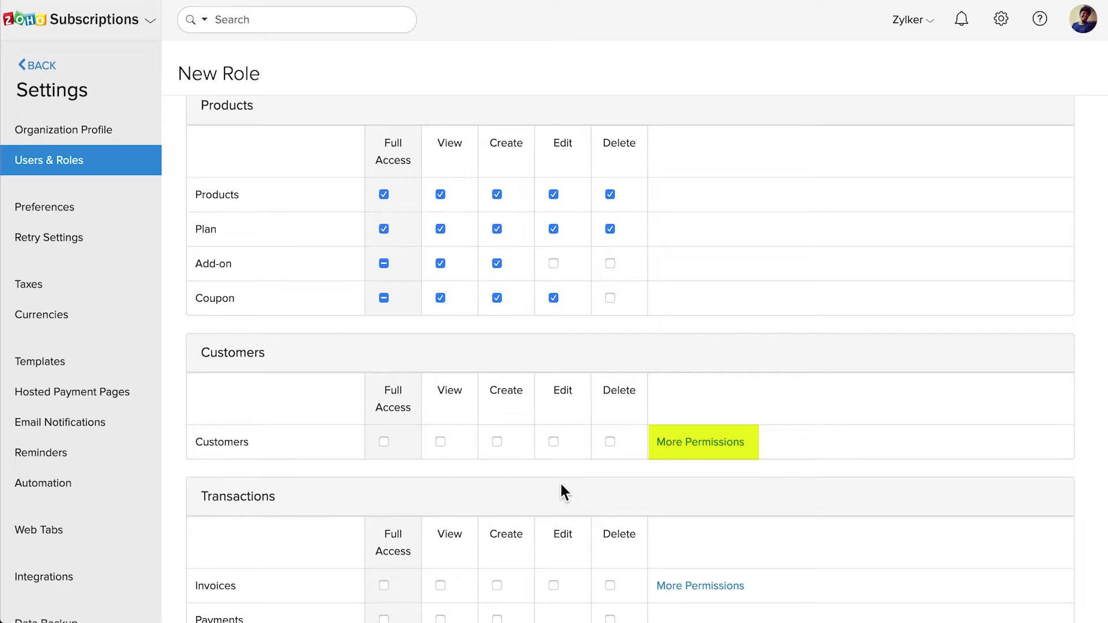
# - Allow viewing and creating Customers, including the Sync Zoho CRM permission
pyautogui.click(440, 442)
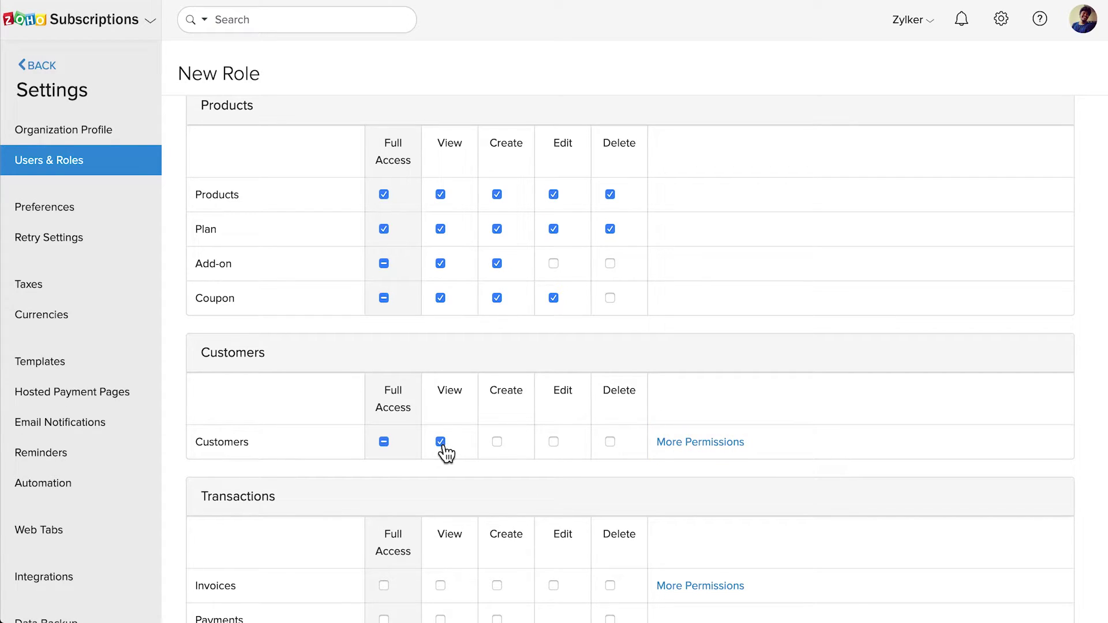
pyautogui.click(500, 444)
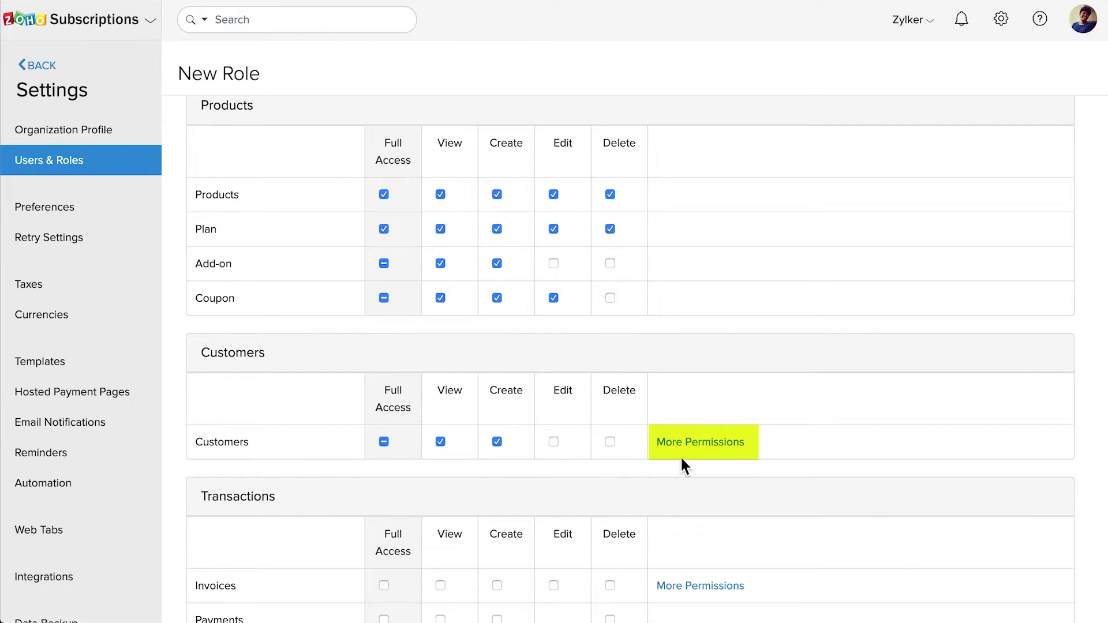
pyautogui.click(721, 445)
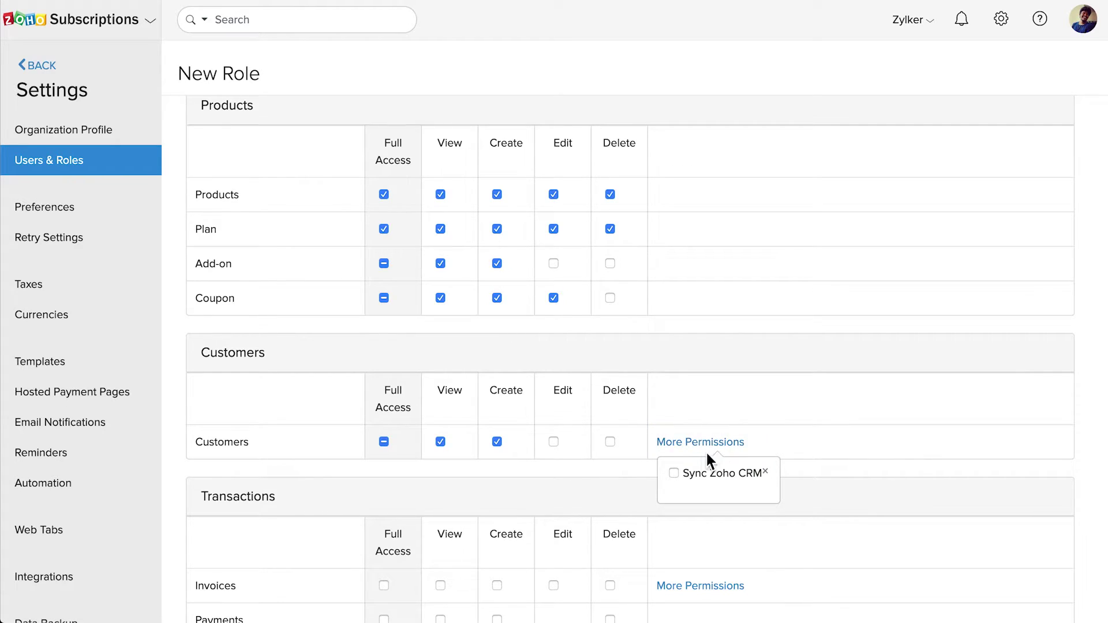
pyautogui.click(678, 474)
pyautogui.click(764, 472)
pyautogui.scroll(-3, 767, 480)
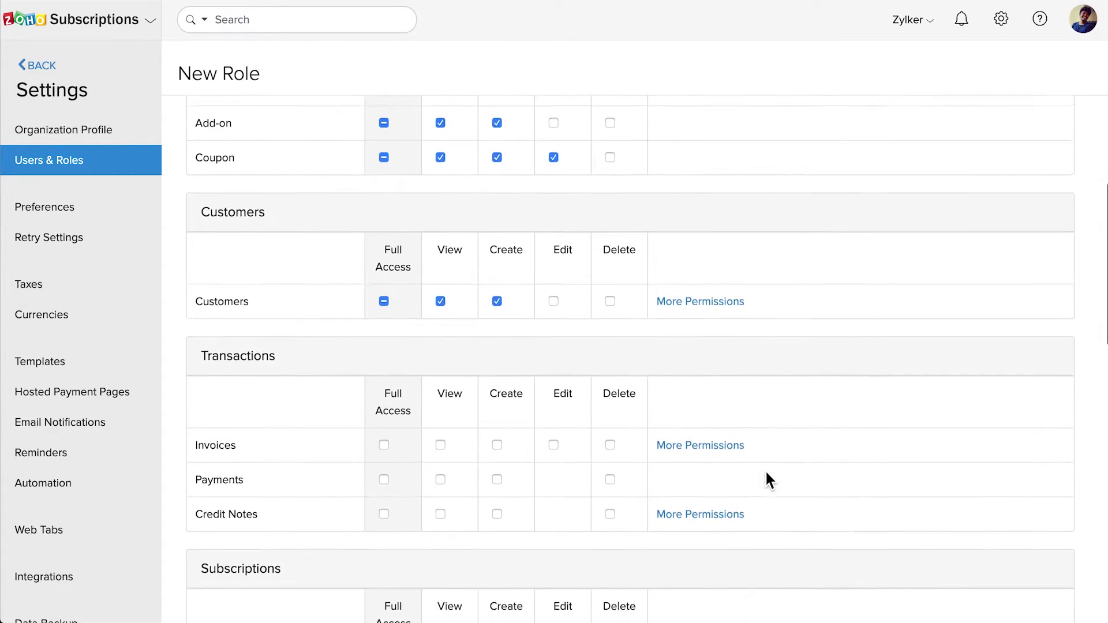
# - Allow view/create/edit on Invoices, view/create on Payments, and full Credit Notes access
pyautogui.click(440, 432)
pyautogui.click(497, 432)
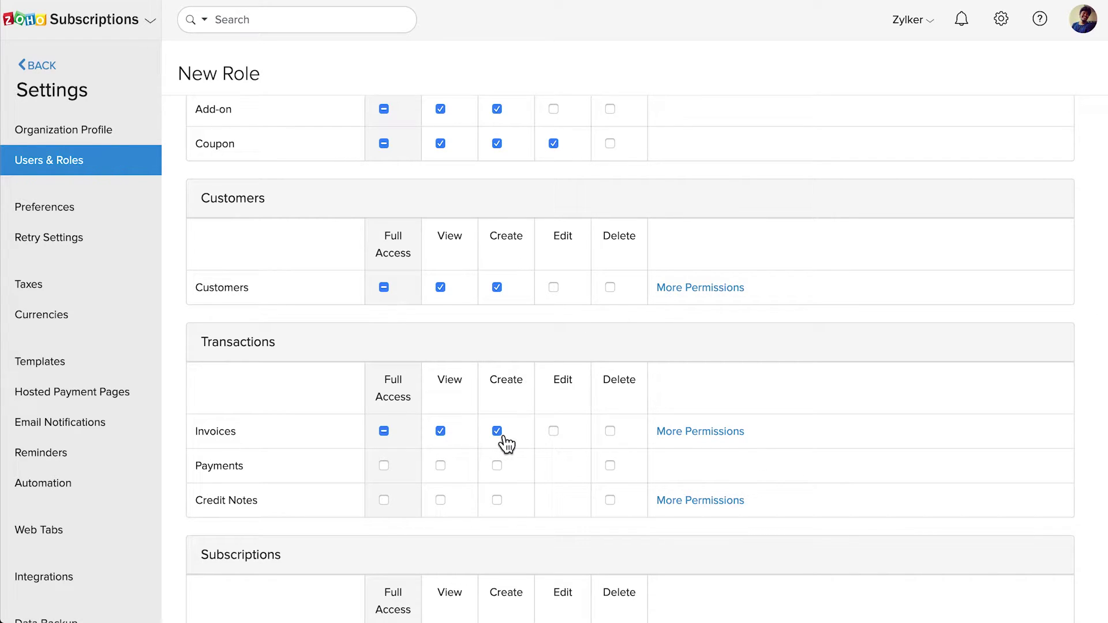
pyautogui.click(554, 433)
pyautogui.click(441, 466)
pyautogui.click(500, 471)
pyautogui.click(384, 500)
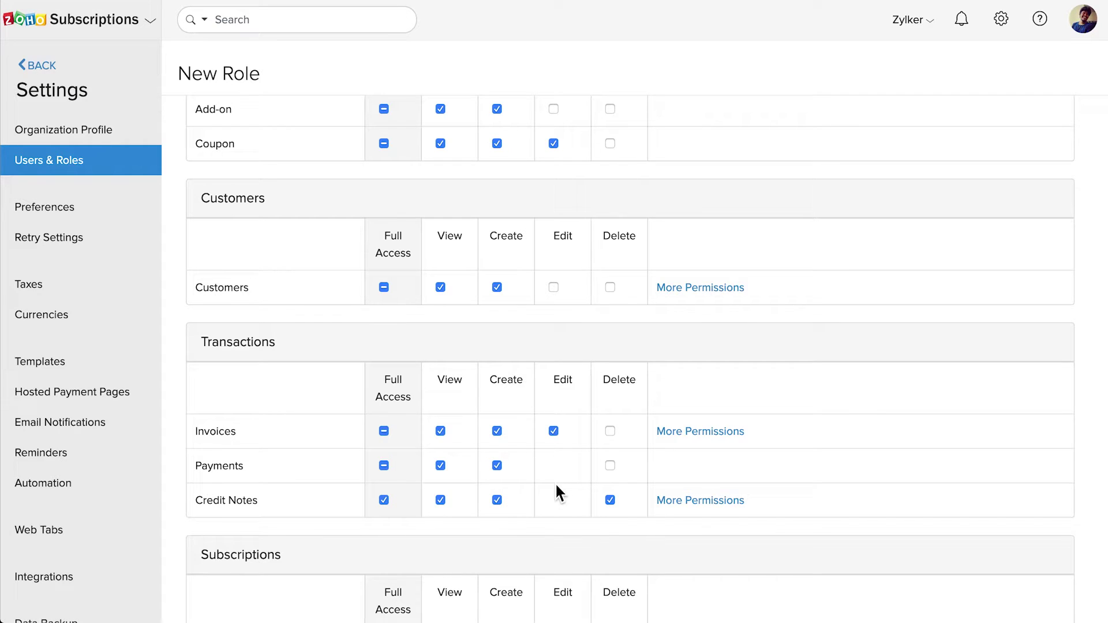
# - Add the Email, Void and Write Off invoice permissions
pyautogui.click(724, 440)
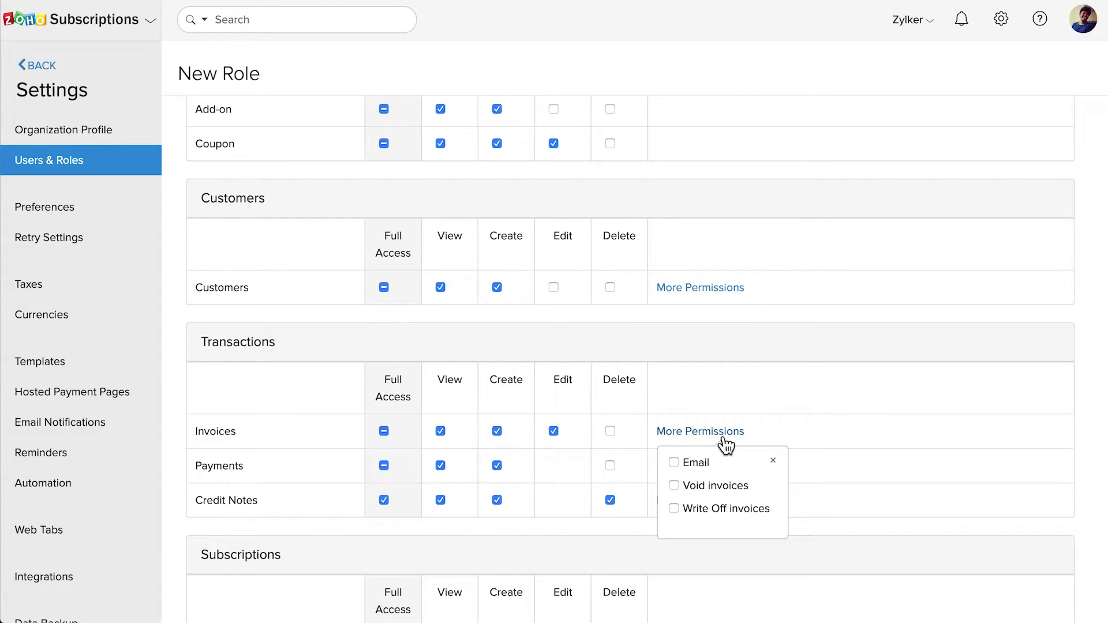
pyautogui.click(675, 463)
pyautogui.click(674, 486)
pyautogui.click(675, 511)
pyautogui.click(773, 460)
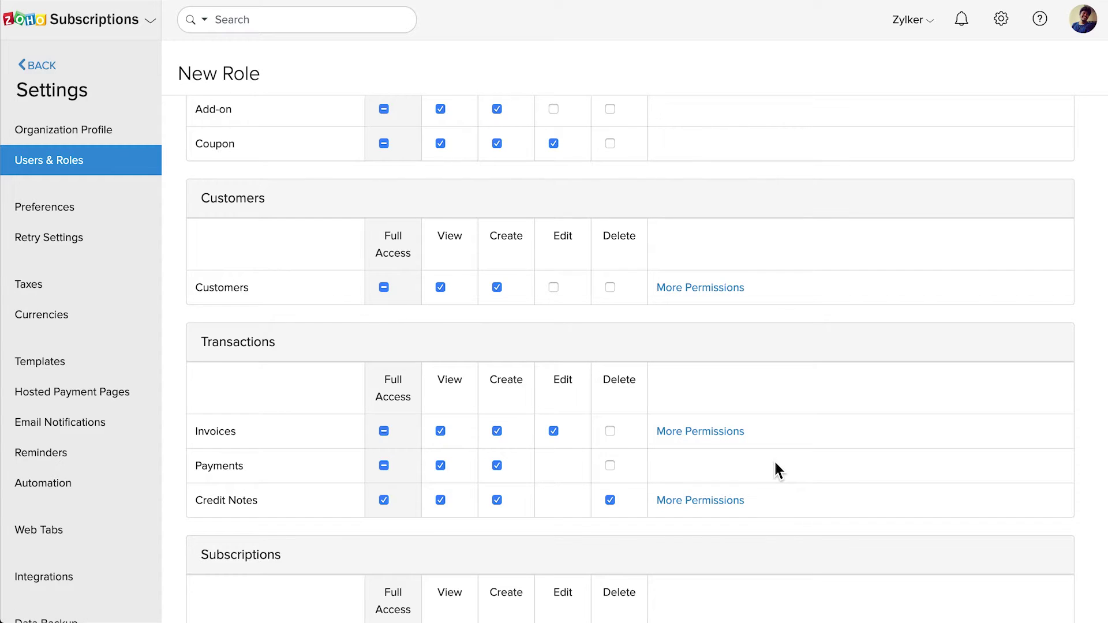
pyautogui.scroll(-4, 773, 462)
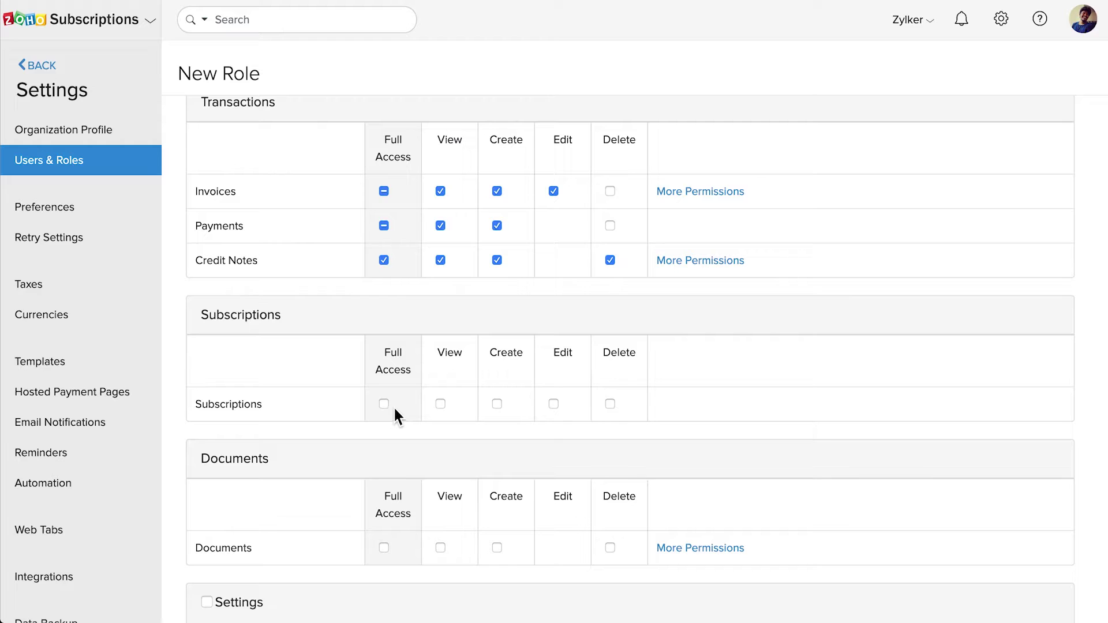
# - Allow viewing, creating and editing Subscriptions
pyautogui.click(442, 407)
pyautogui.click(498, 407)
pyautogui.click(554, 405)
pyautogui.scroll(-2, 555, 404)
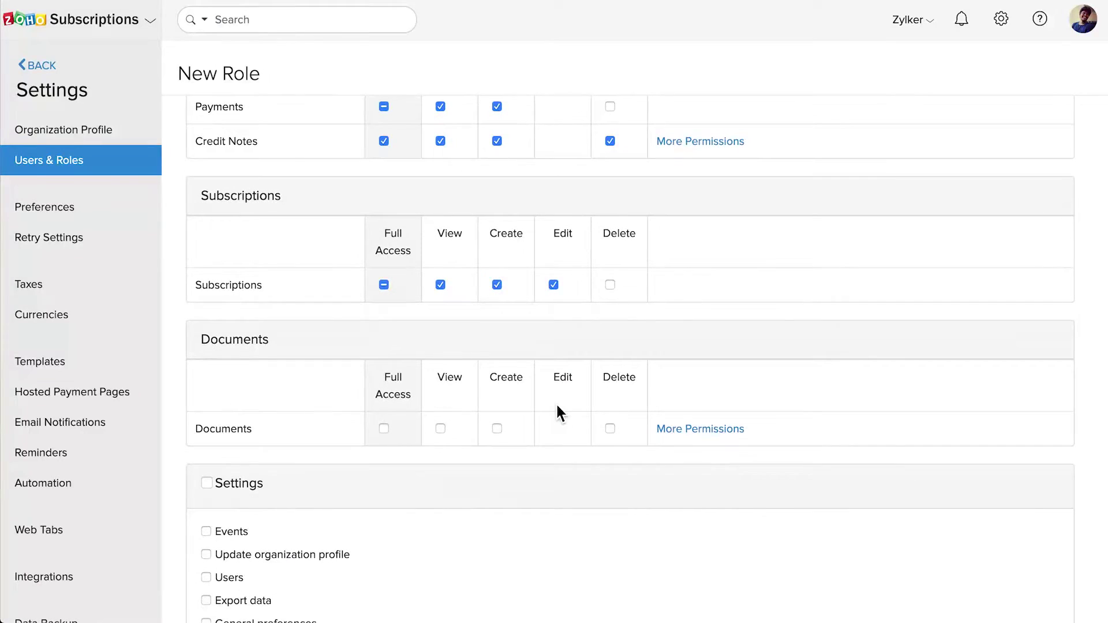
# - Allow view and create on Documents, plus View, Upload and Delete Documents permissions
pyautogui.click(443, 431)
pyautogui.click(499, 433)
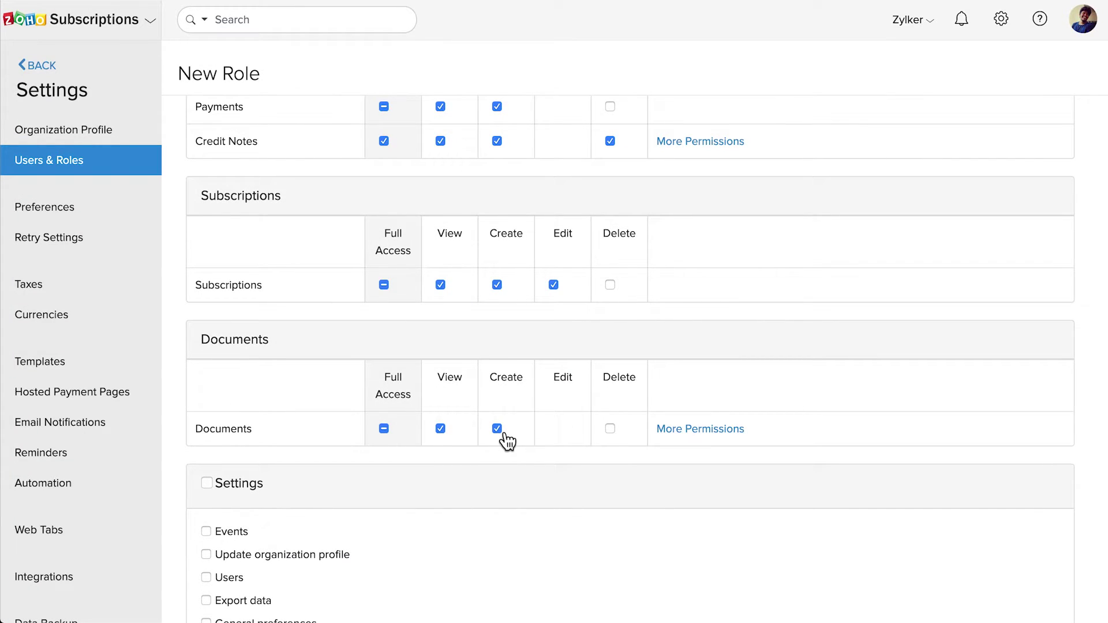
pyautogui.click(688, 434)
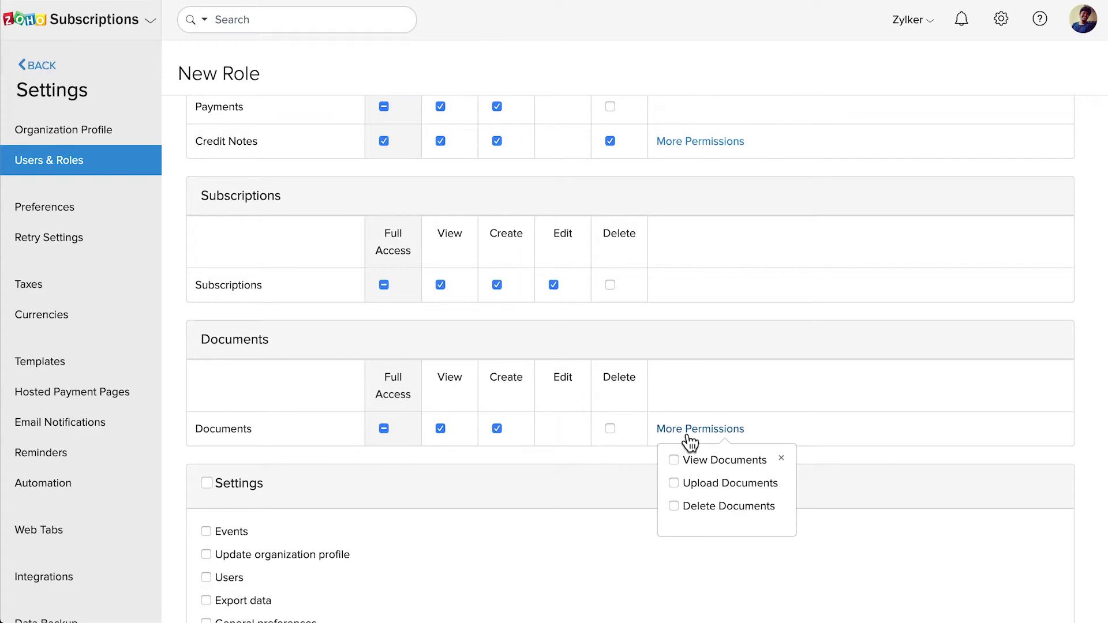
pyautogui.click(674, 461)
pyautogui.click(677, 483)
pyautogui.click(674, 506)
pyautogui.click(782, 457)
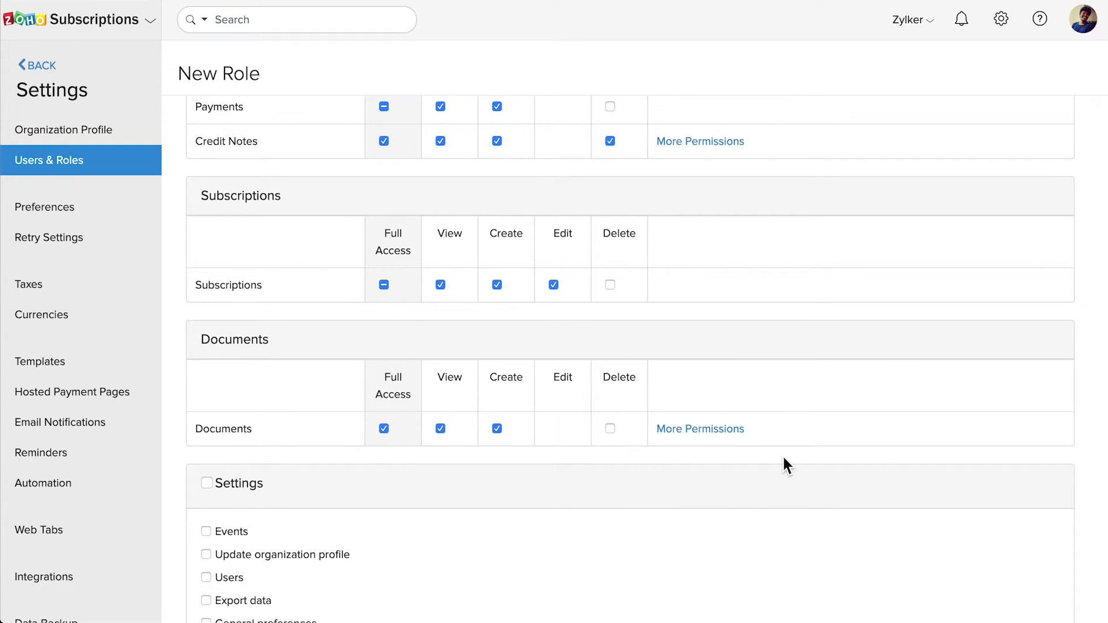
pyautogui.scroll(-6, 605, 472)
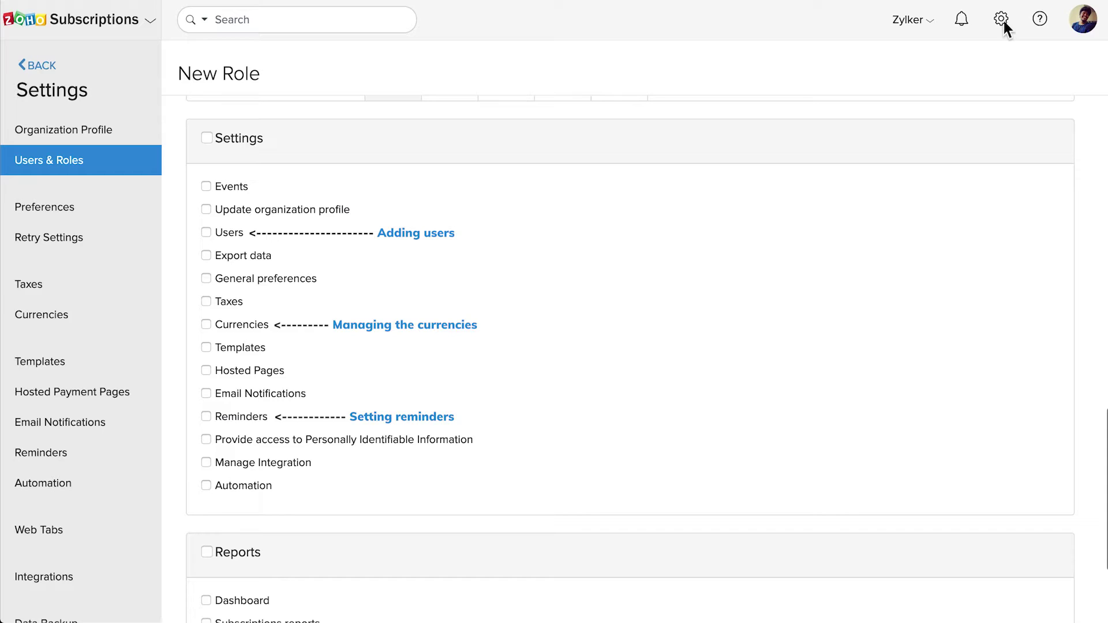
# - Grant the role every Settings permission, including Users, Currencies and Reminders
pyautogui.click(206, 232)
pyautogui.click(206, 325)
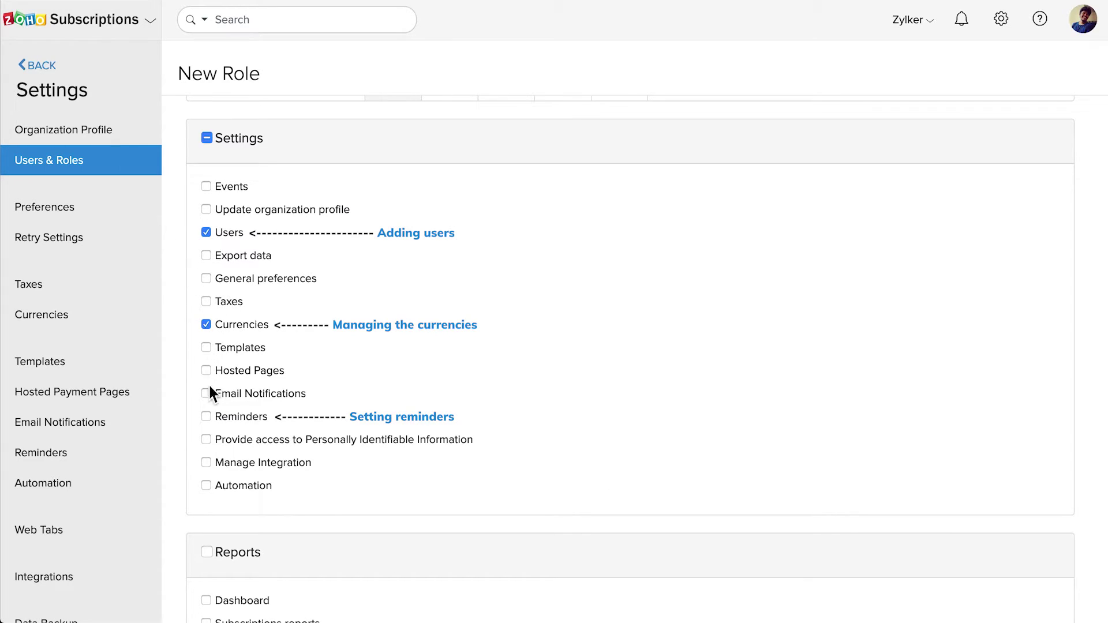
pyautogui.click(206, 417)
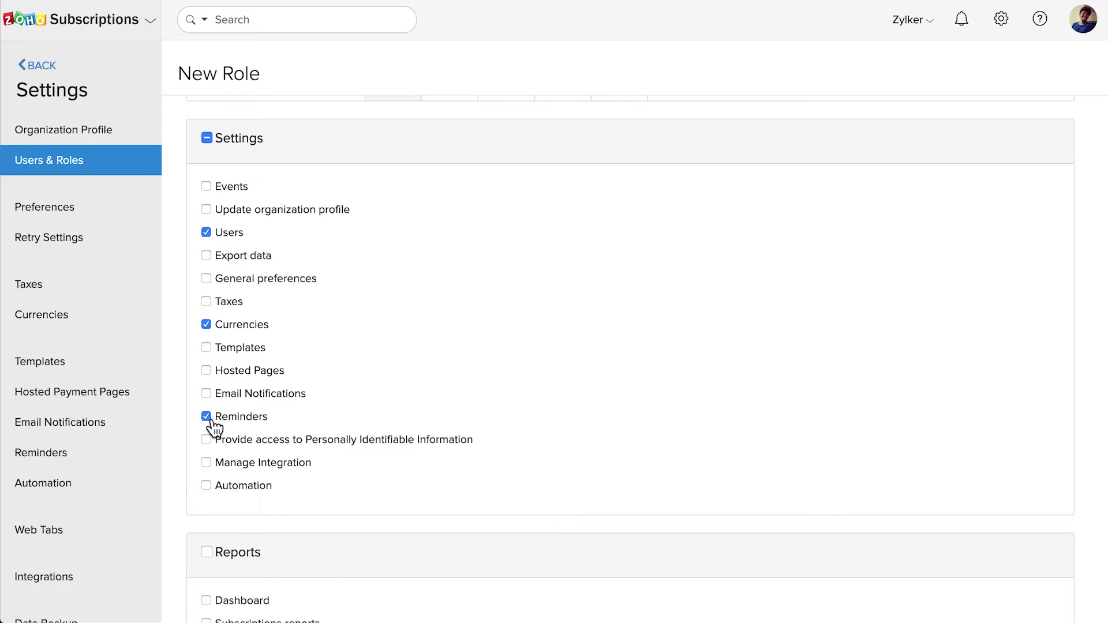
pyautogui.click(207, 138)
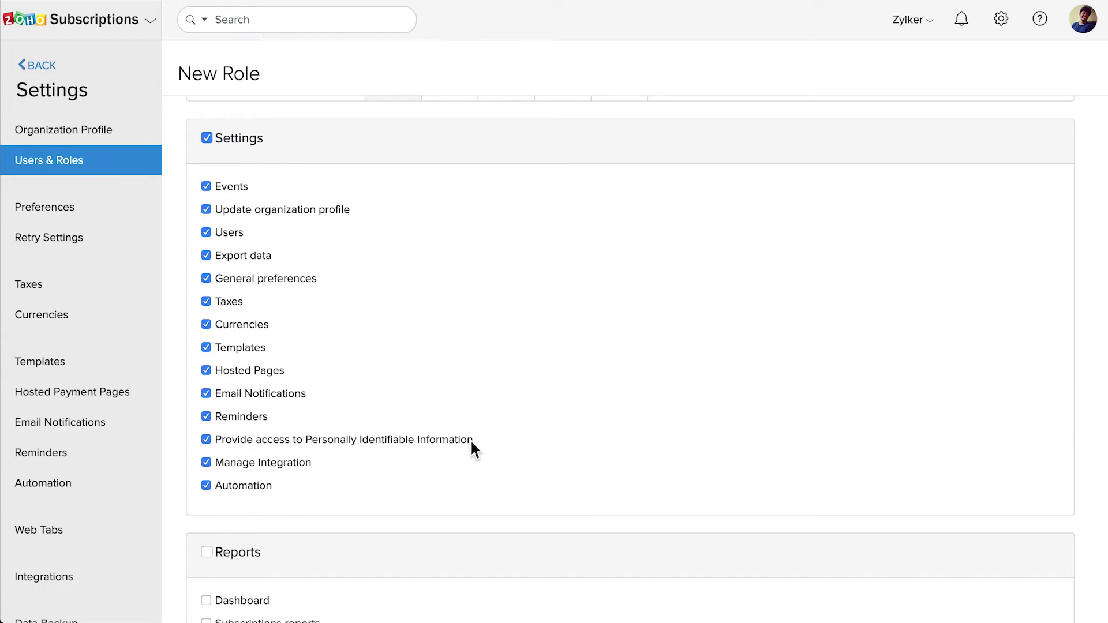
pyautogui.scroll(-3, 472, 441)
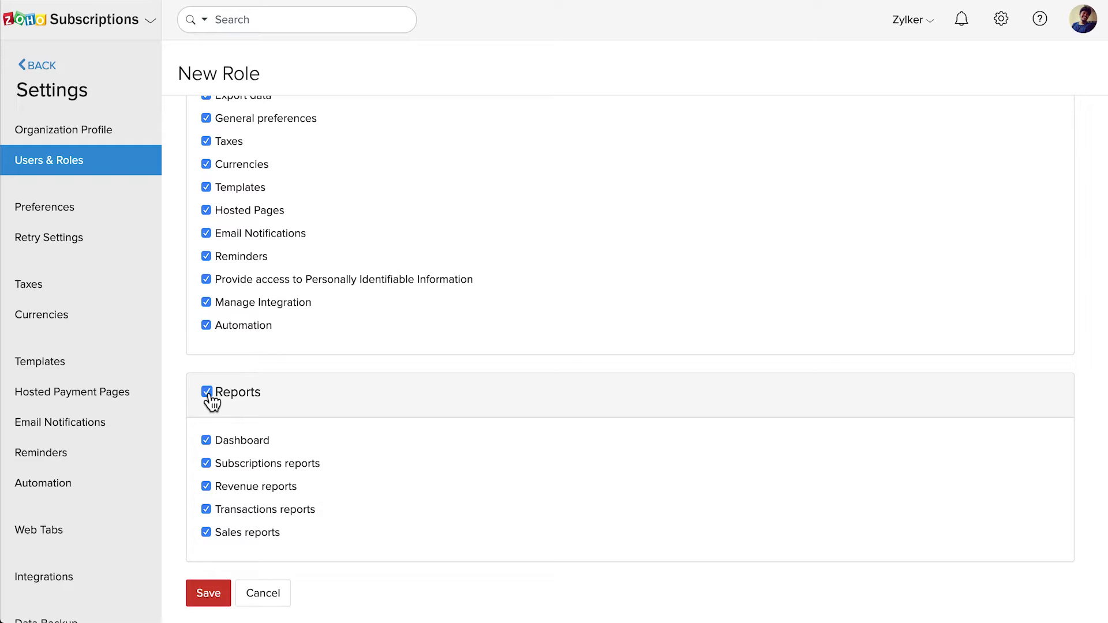
# - Limit reports to Dashboard, Subscriptions, Revenue and Sales, then save the Manager role
pyautogui.click(207, 392)
pyautogui.click(207, 441)
pyautogui.click(208, 463)
pyautogui.click(207, 487)
pyautogui.click(213, 540)
pyautogui.click(209, 590)
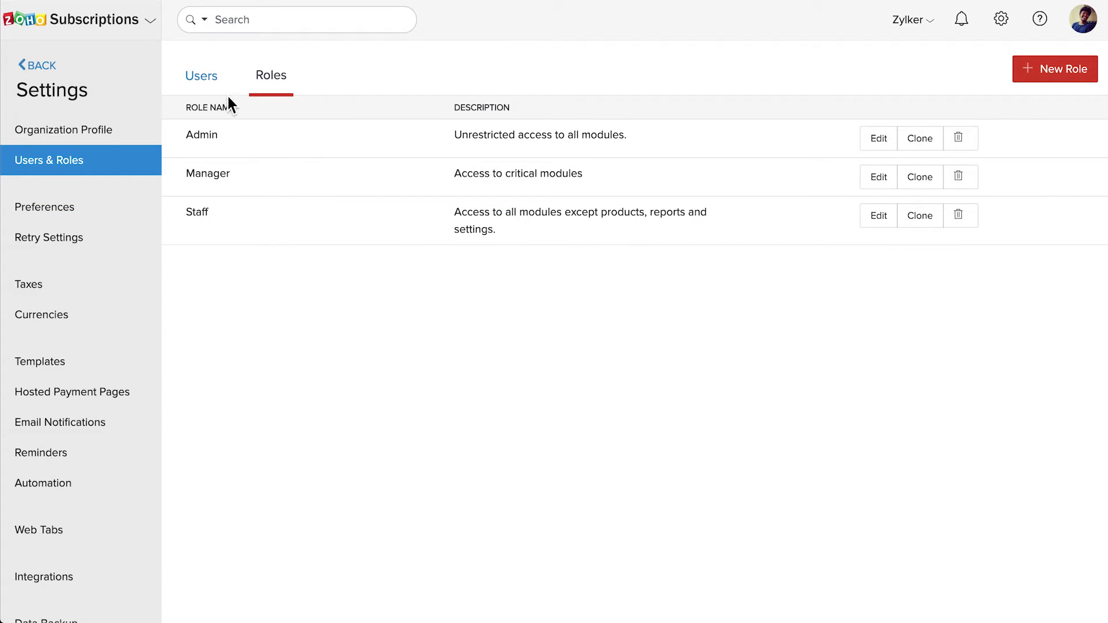
# - Switch to the Users tab to list the three active users
pyautogui.click(208, 84)
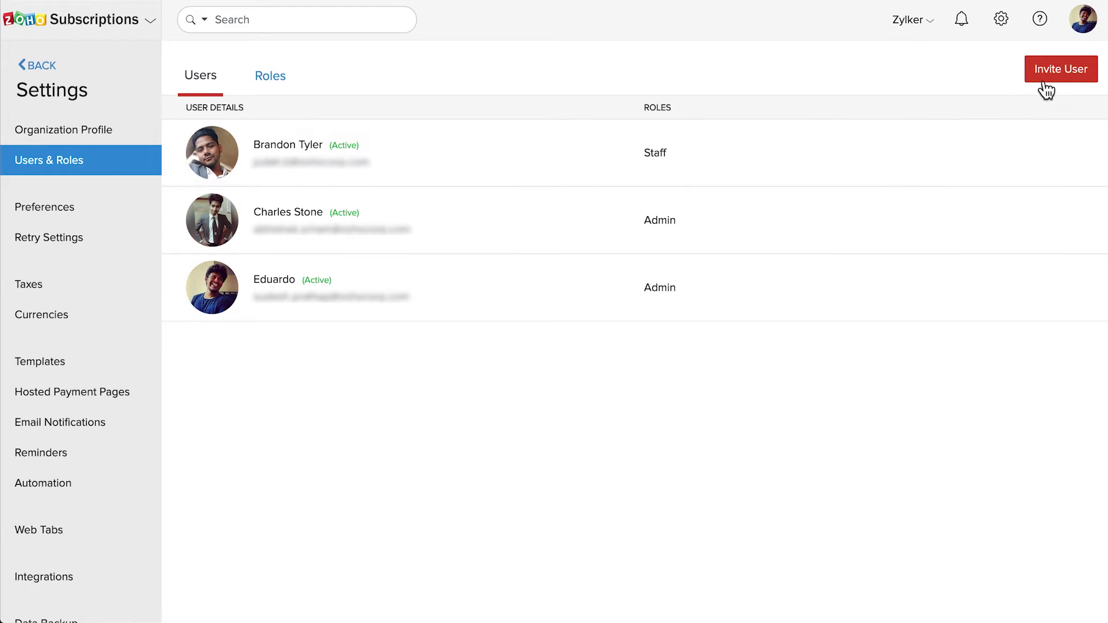
# - Invite a user by entering their email address and full name, assigning the Manager role
pyautogui.click(1062, 71)
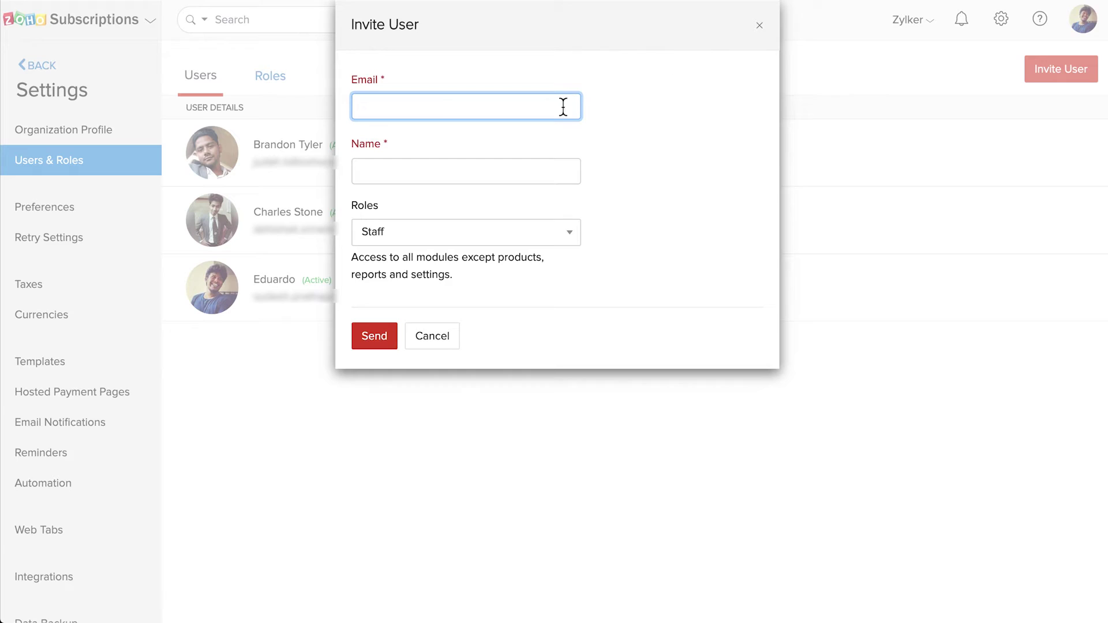
pyautogui.click(466, 171)
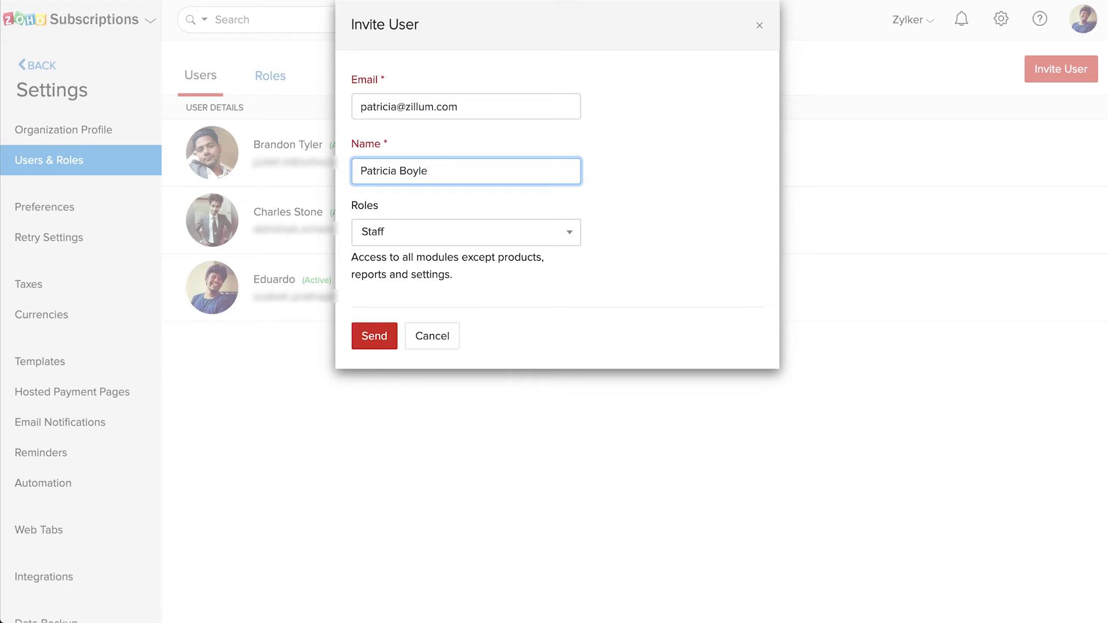
pyautogui.click(522, 240)
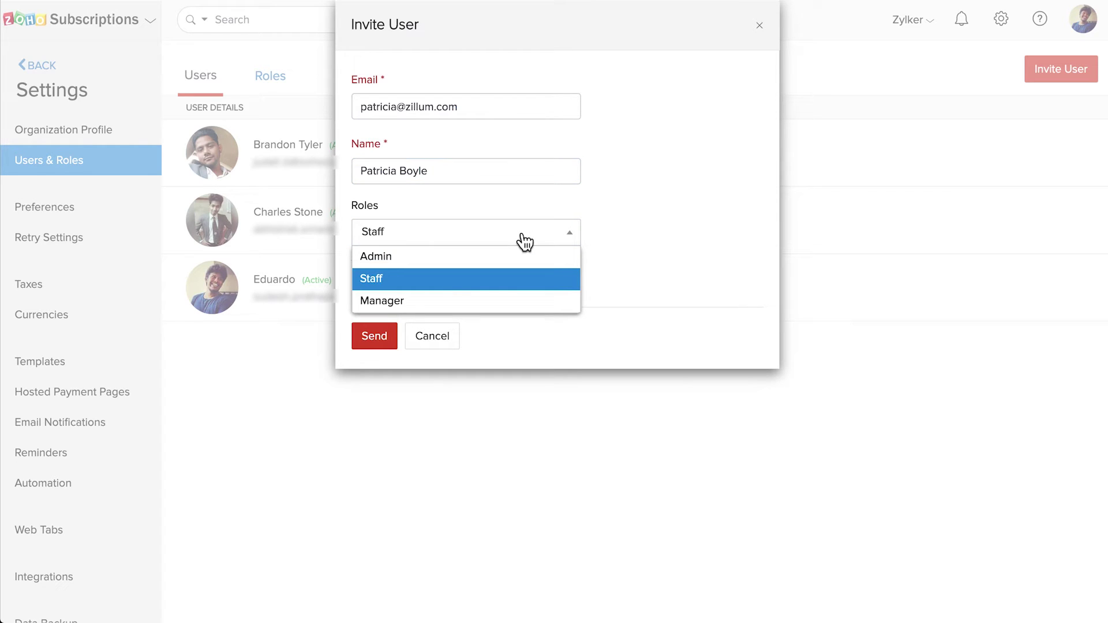
pyautogui.click(492, 302)
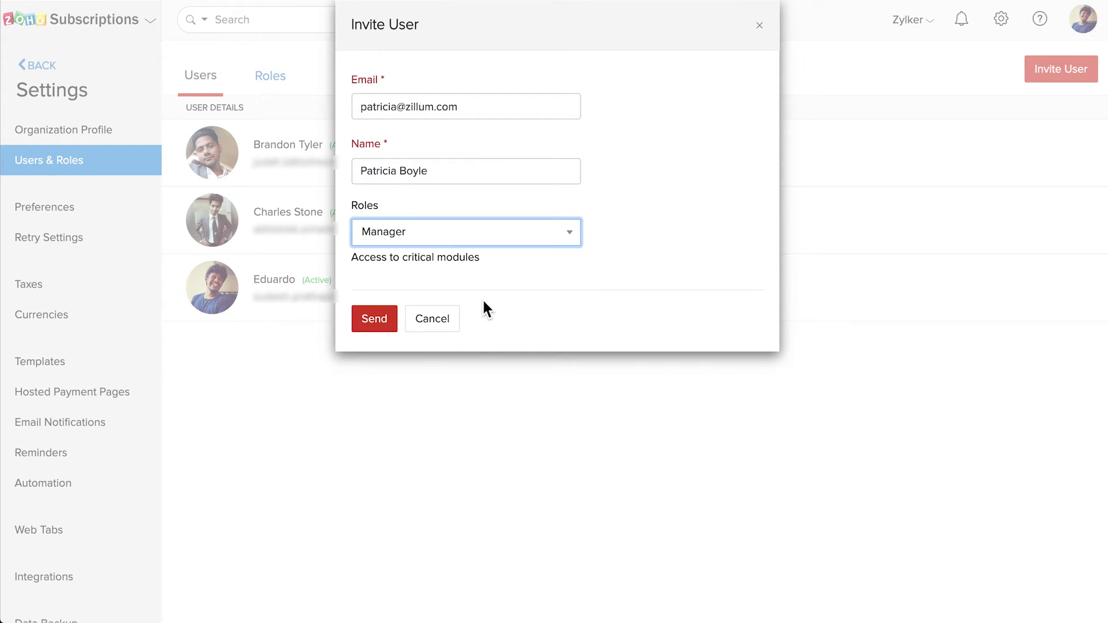
pyautogui.click(385, 317)
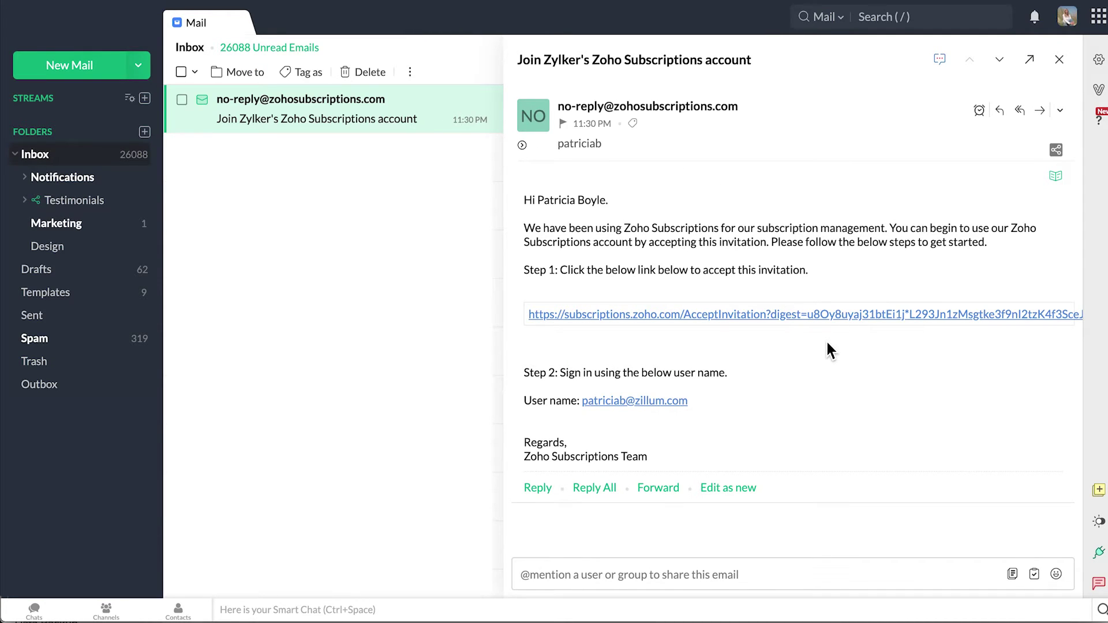
# - Follow the AcceptInvitation link in the invitation email
pyautogui.click(800, 314)
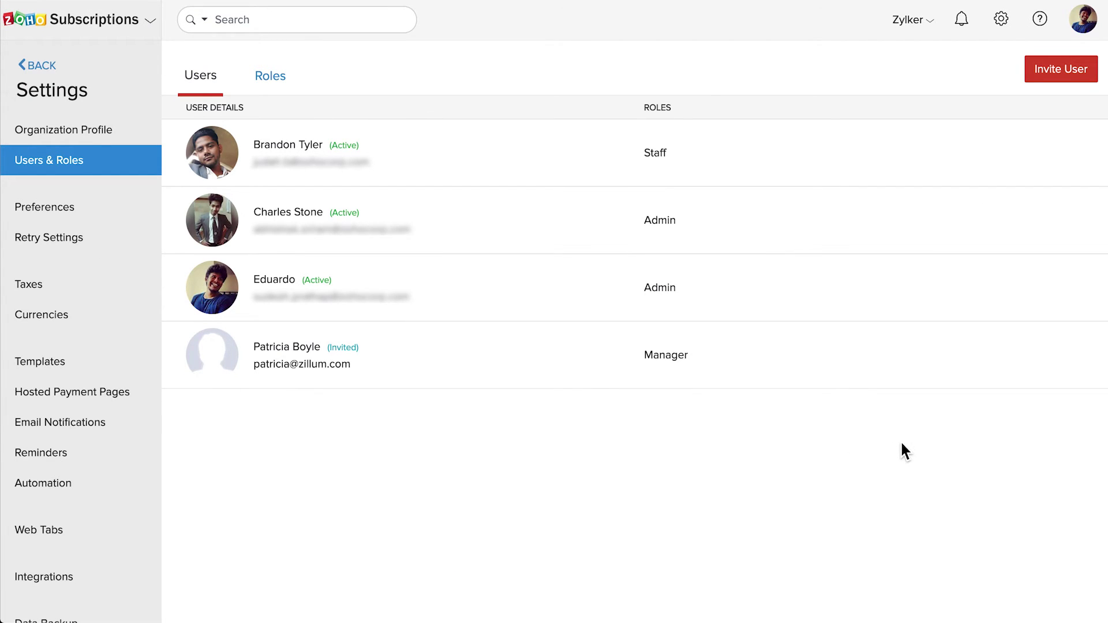
# - Resend the pending Manager invitation, then change the second user's role to Staff and save
pyautogui.click(1039, 363)
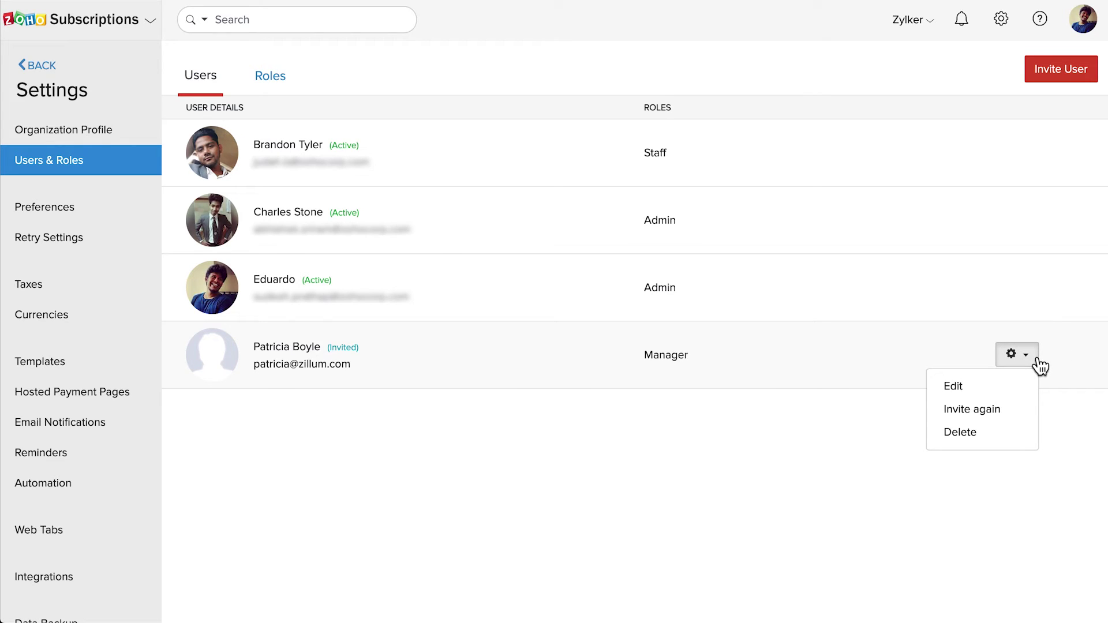
pyautogui.click(1012, 419)
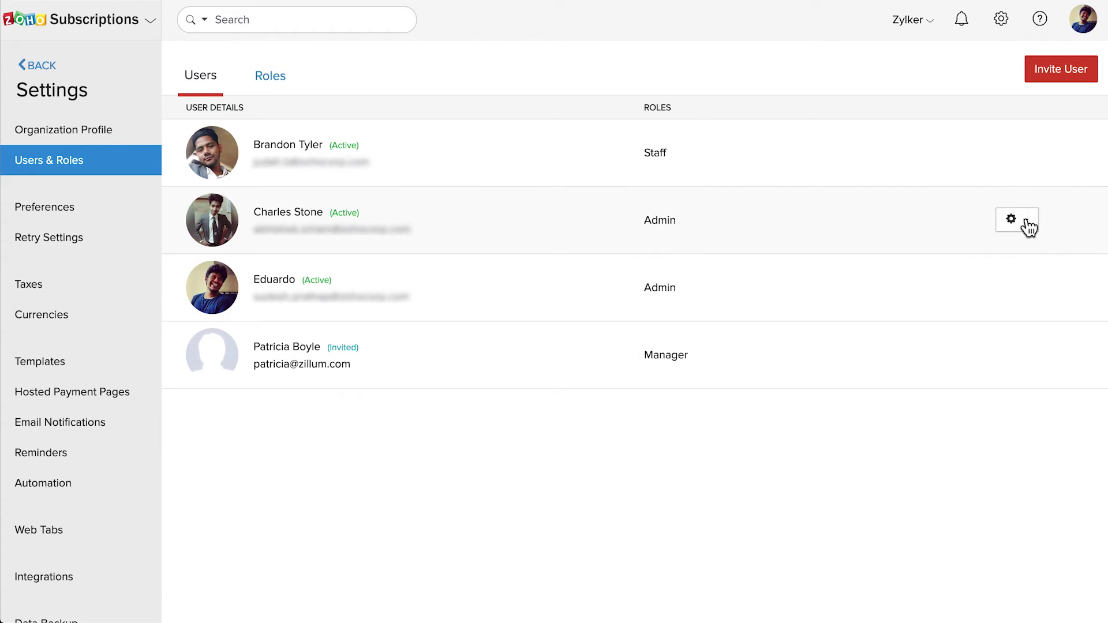
pyautogui.click(1030, 227)
pyautogui.click(1015, 255)
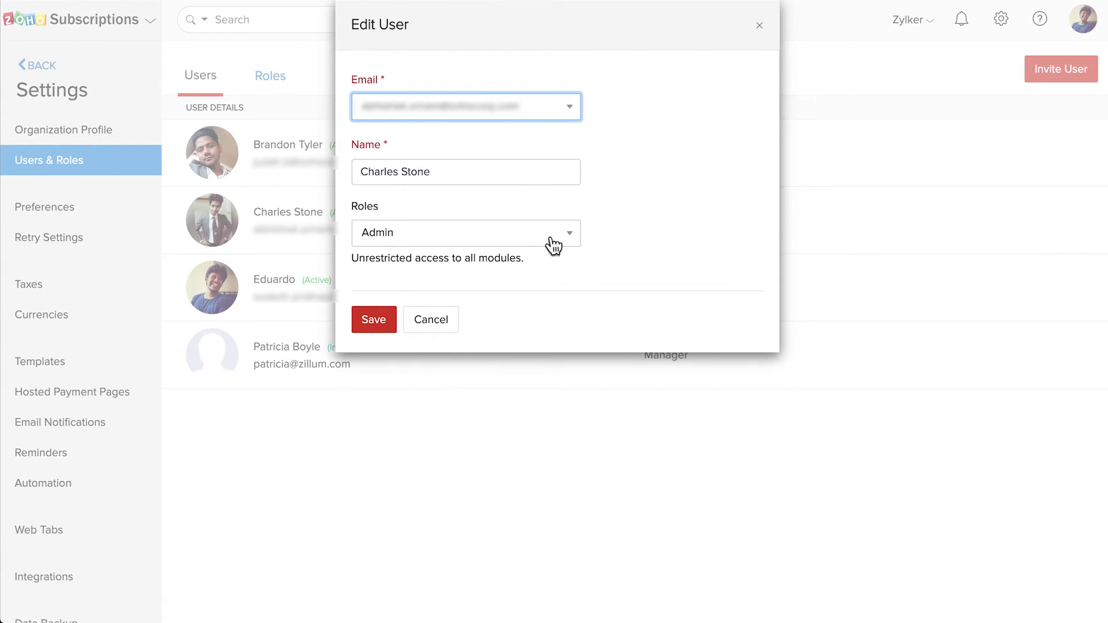
pyautogui.click(539, 238)
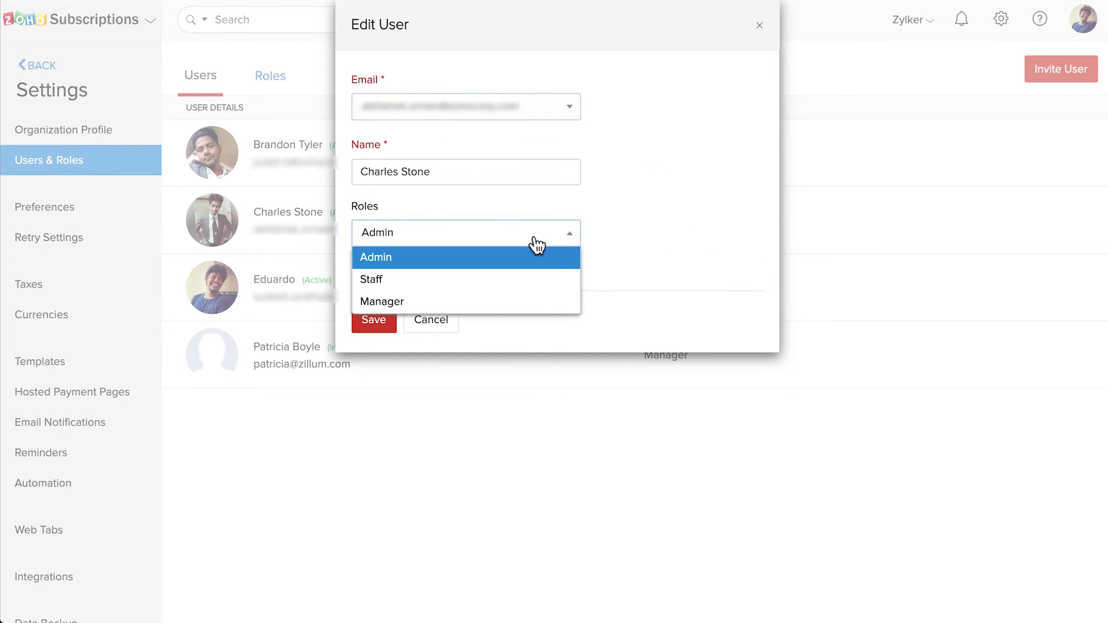
pyautogui.click(516, 279)
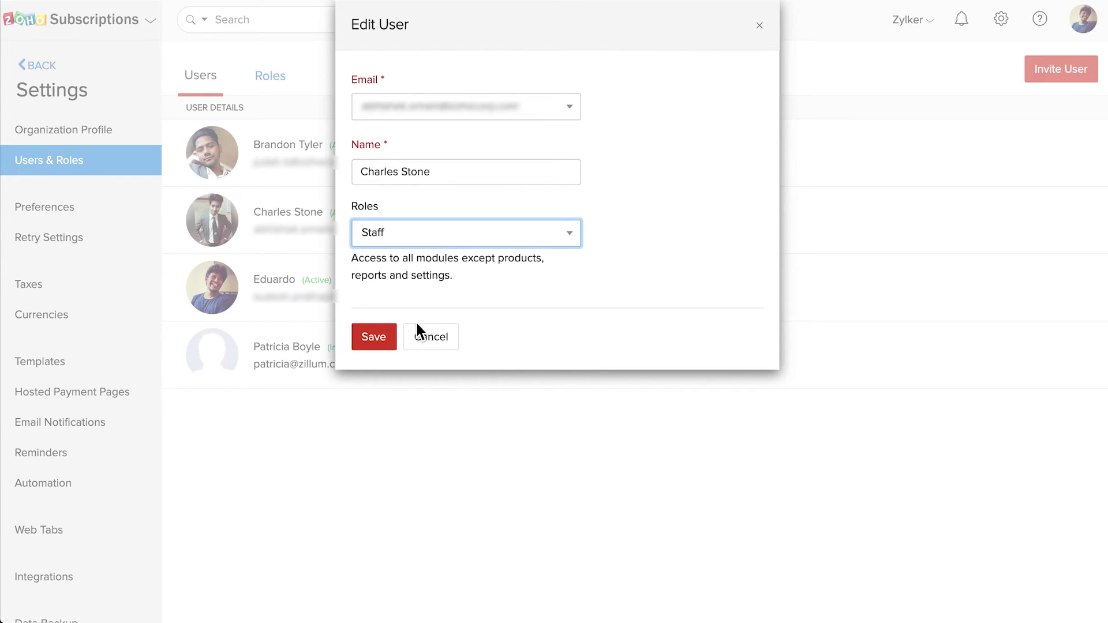
pyautogui.click(382, 338)
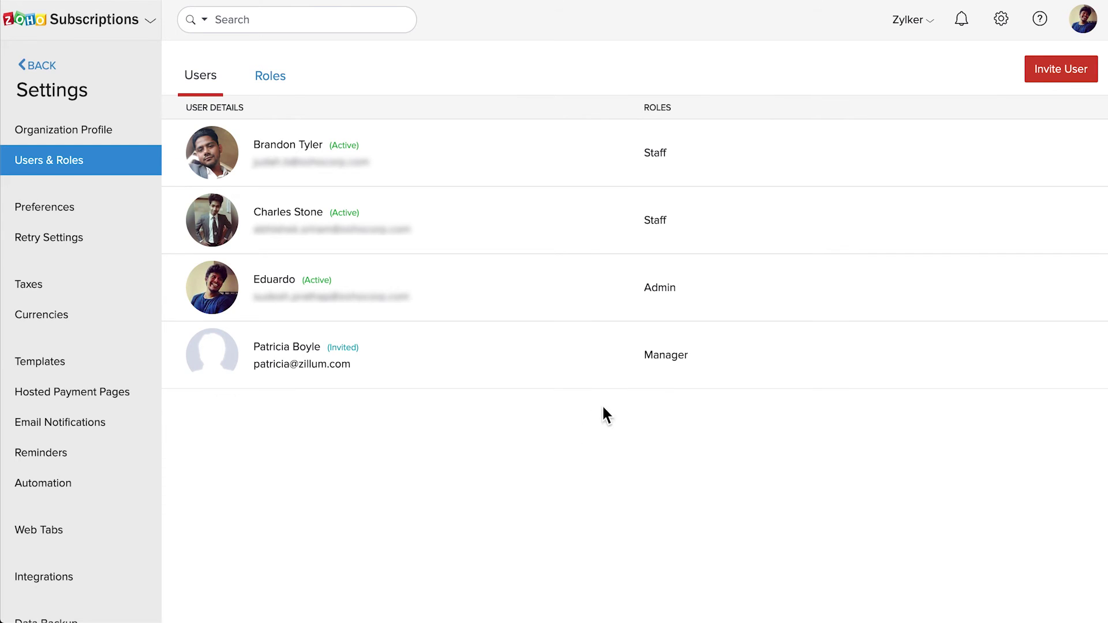
pyautogui.moveTo(874, 250)
# - Mark the second user, now a Staff member, as Inactive and confirm the Mark as Active option appears
pyautogui.click(1023, 228)
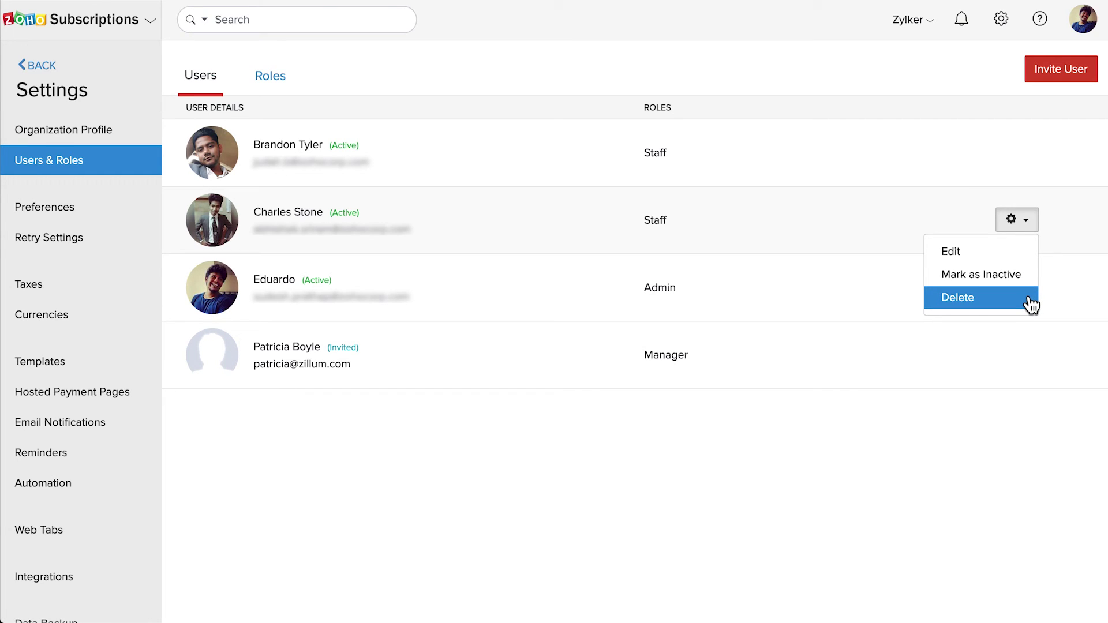
pyautogui.click(1011, 276)
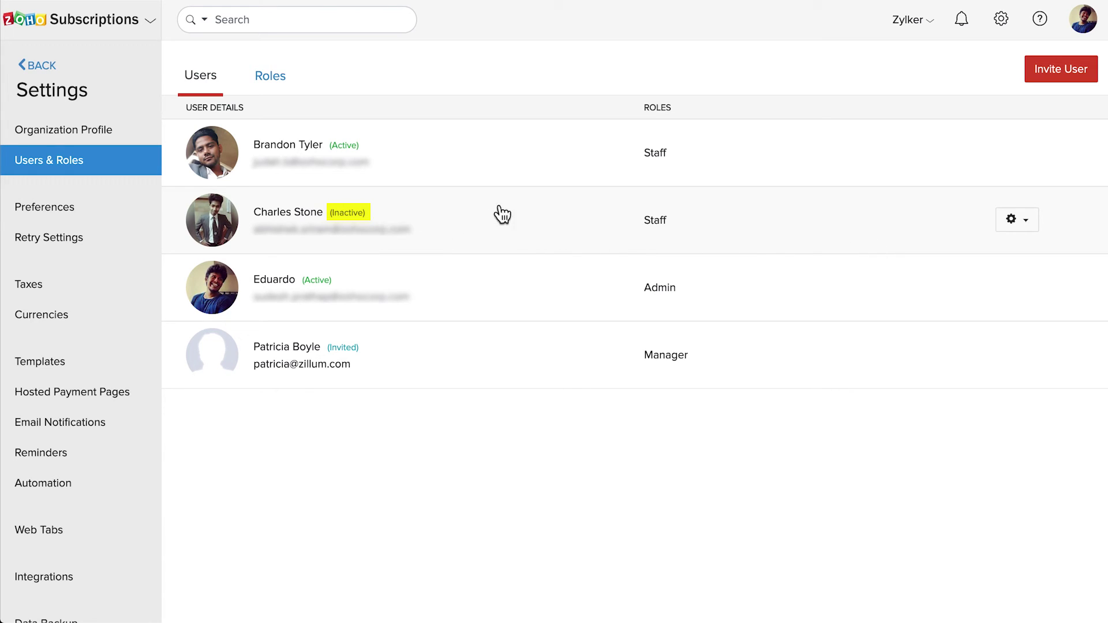
pyautogui.click(1032, 229)
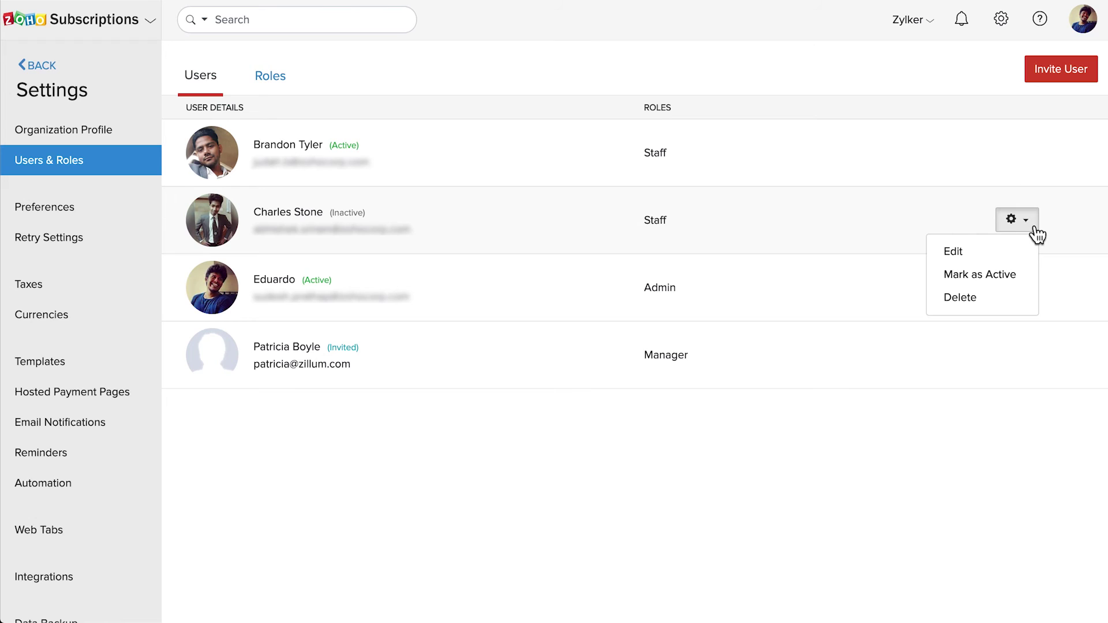